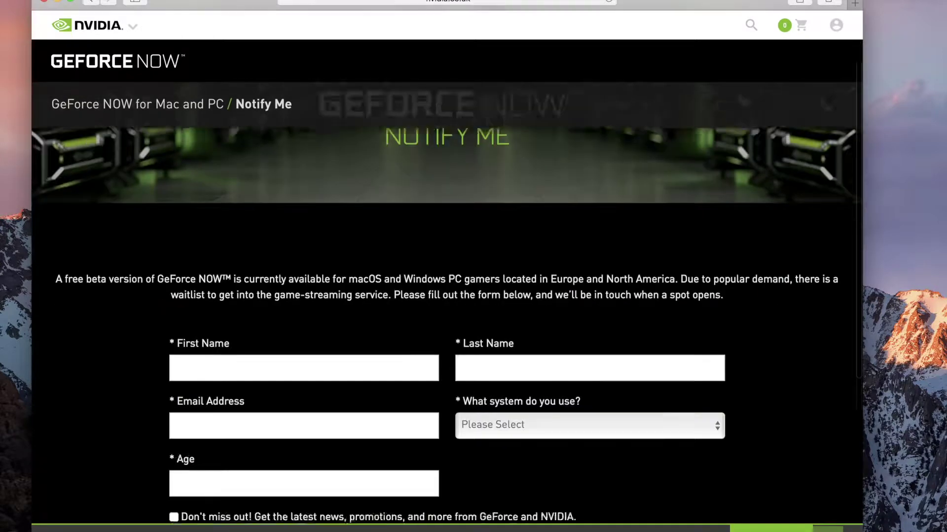
# - Scroll through the Notify Me waitlist form on the NVIDIA GeForce NOW site
pyautogui.scroll(-3, 298, 204)
pyautogui.scroll(-3, 335, 366)
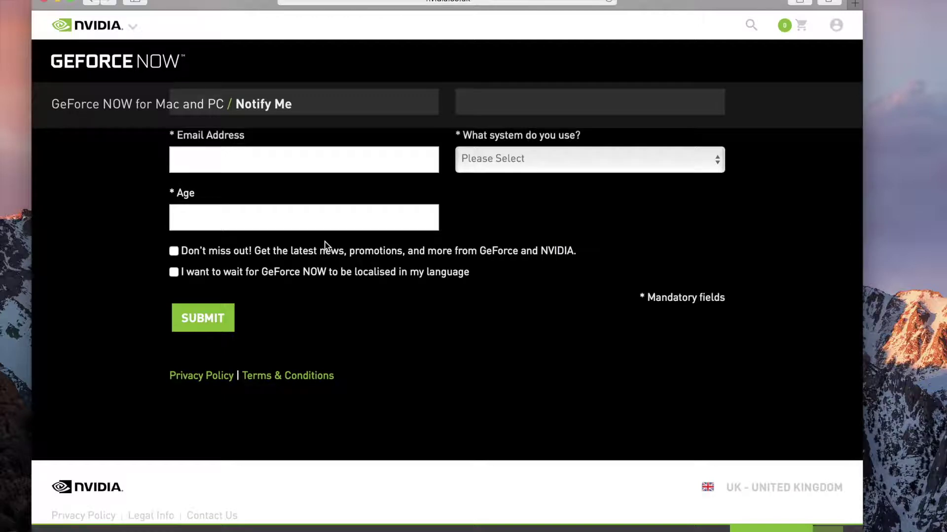
pyautogui.scroll(3, 325, 245)
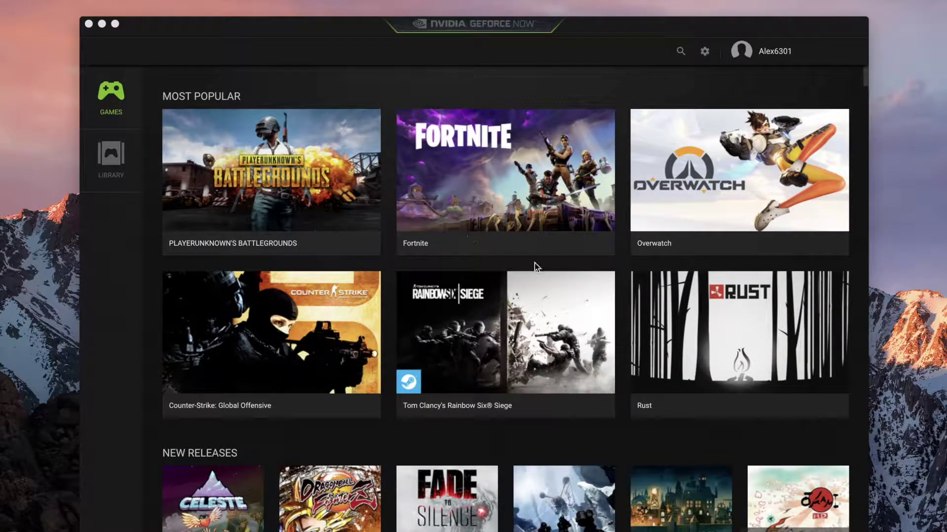
# - Browse the Most Popular titles like Fortnite and Overwatch on the Games page
pyautogui.scroll(-5, 458, 345)
pyautogui.scroll(5, 459, 344)
pyautogui.scroll(-3, 450, 307)
pyautogui.scroll(2, 450, 306)
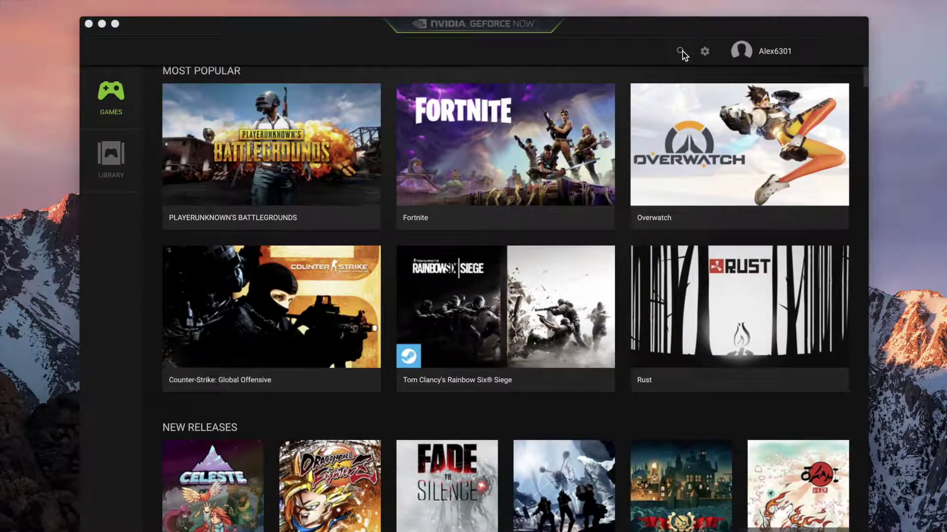
pyautogui.scroll(-4, 442, 285)
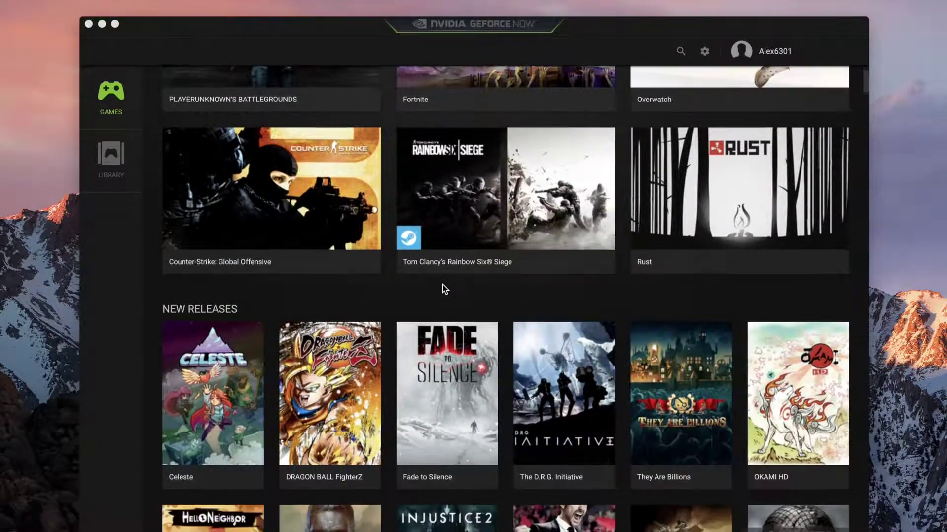
pyautogui.scroll(-3, 442, 285)
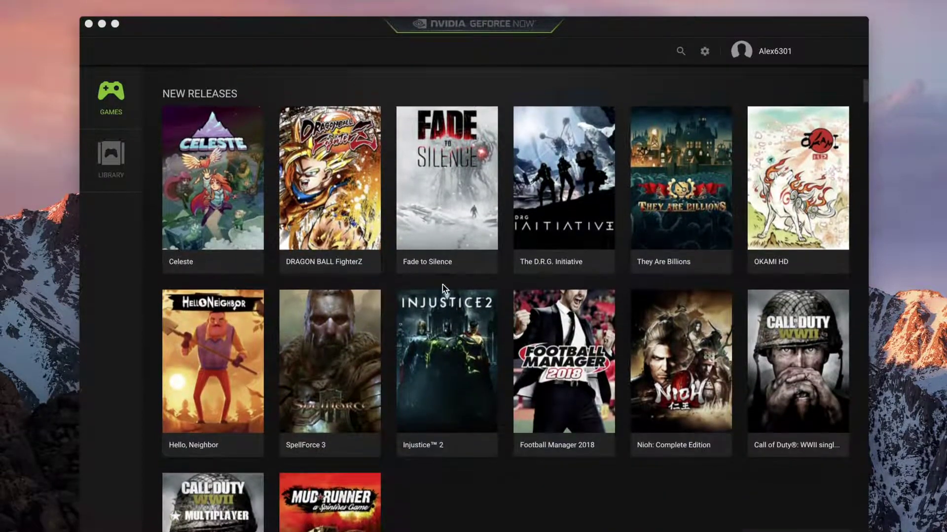
pyautogui.scroll(7, 442, 285)
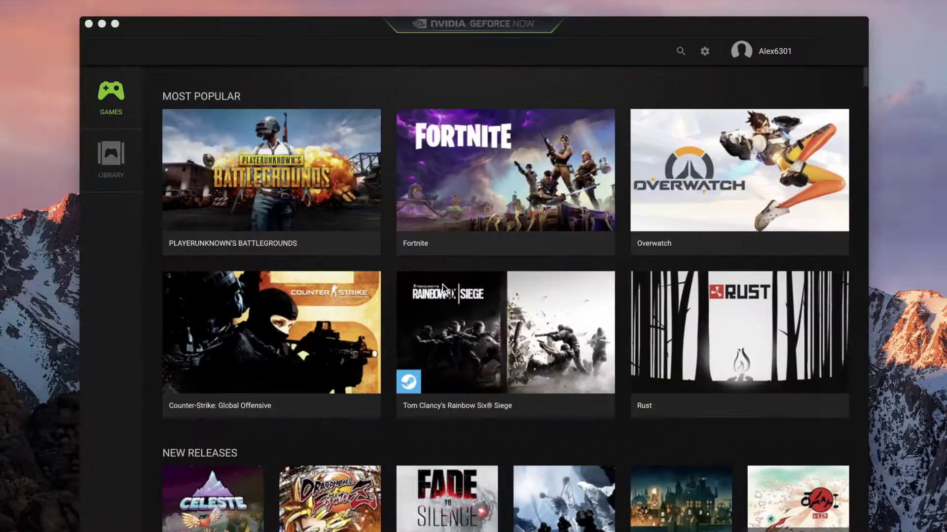
# - Move the GeForce NOW window slightly higher and open the game search field
pyautogui.click(681, 50)
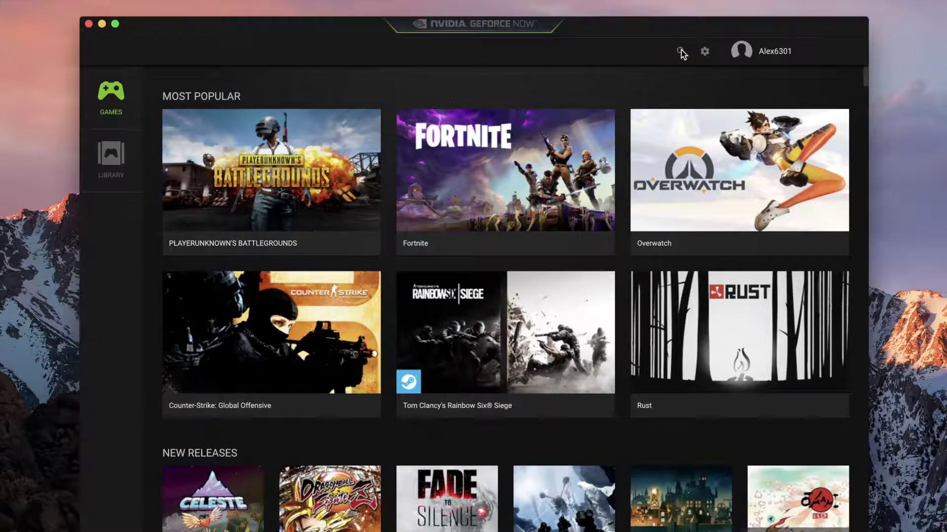
pyautogui.moveTo(652, 35); pyautogui.dragTo(652, 24)
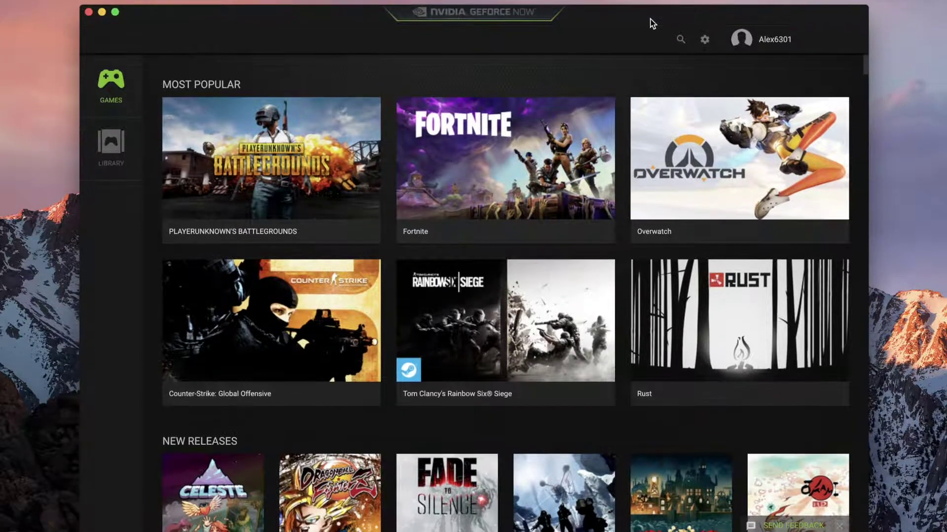
pyautogui.click(681, 43)
pyautogui.click(668, 39)
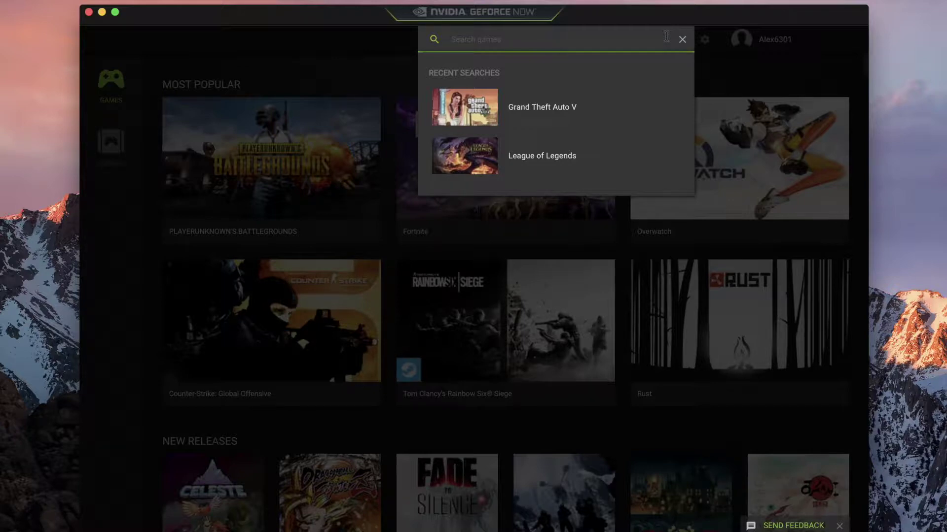
# - Play Grand Theft Auto V from its recent-search row
pyautogui.moveTo(571, 100)
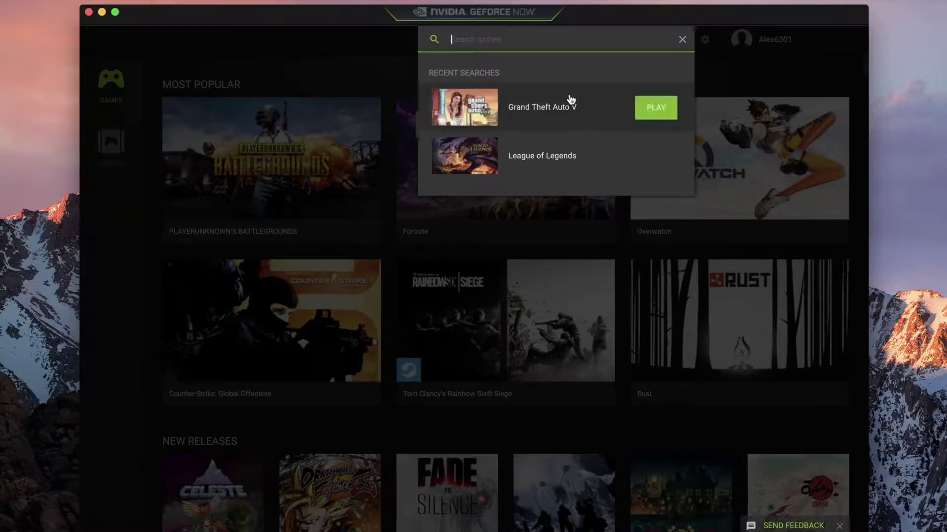
pyautogui.click(655, 112)
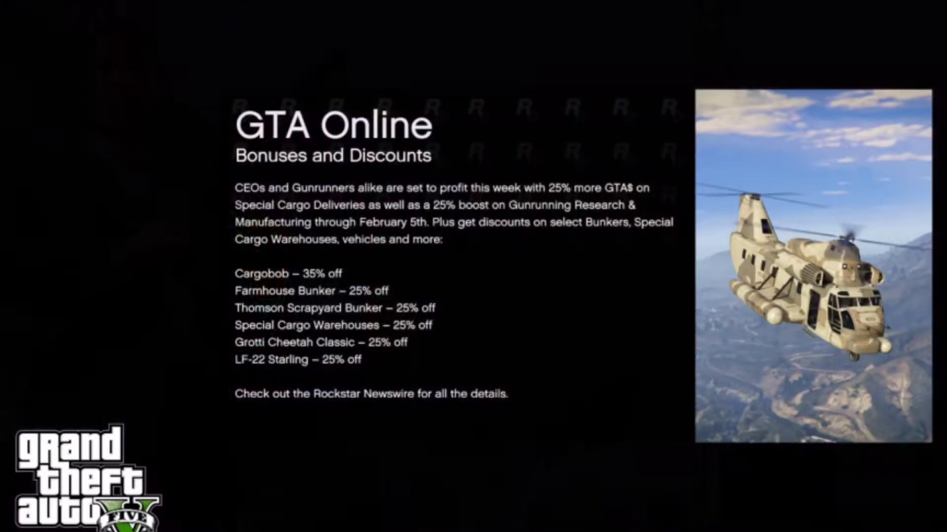
# - Raise the system volume during the drive, then pause GTA V to show the map
pyautogui.press('XF86AudioRaiseVolume')
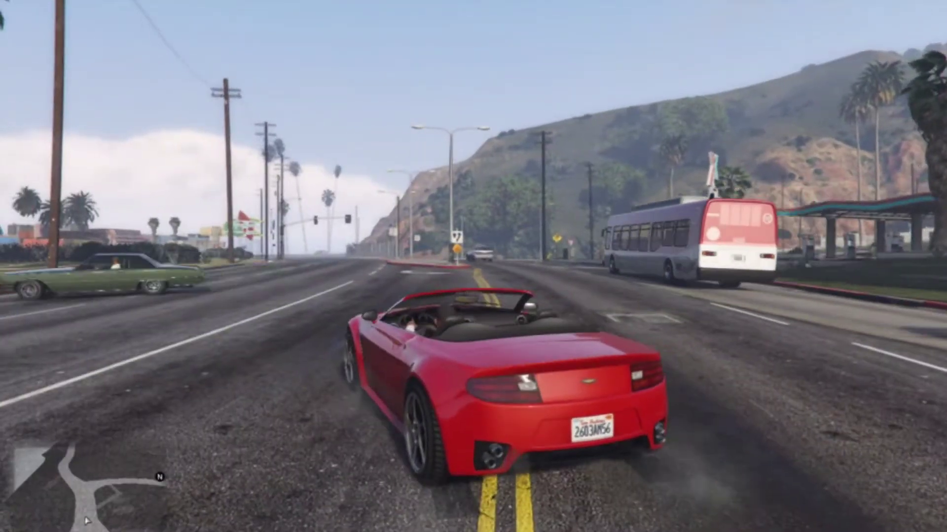
pyautogui.press('Escape')
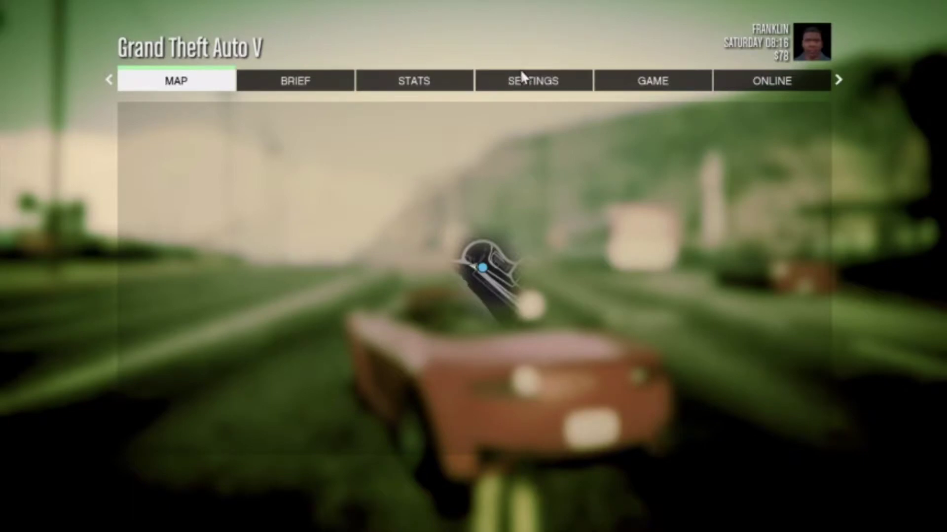
# - Review the Graphics settings, then show Advanced Graphics with Long Shadows and High Resolution Shadows
pyautogui.click(526, 85)
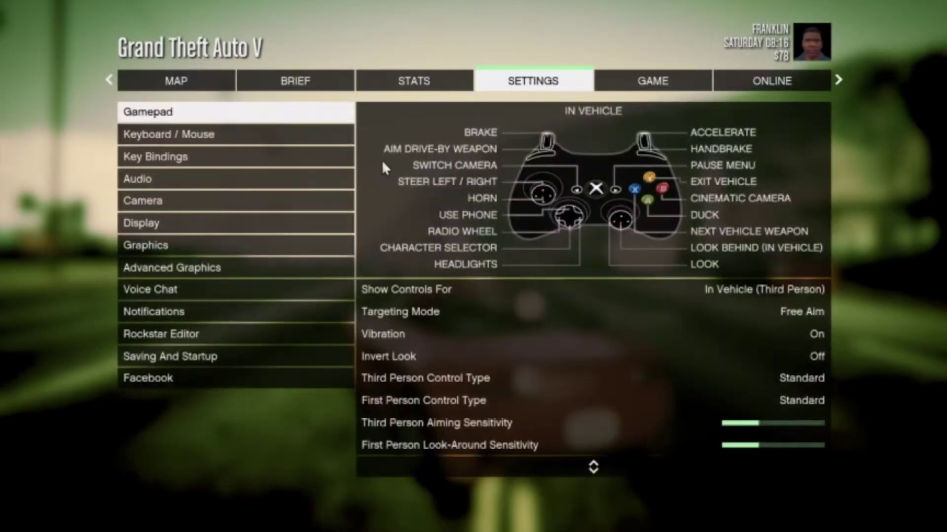
pyautogui.click(218, 252)
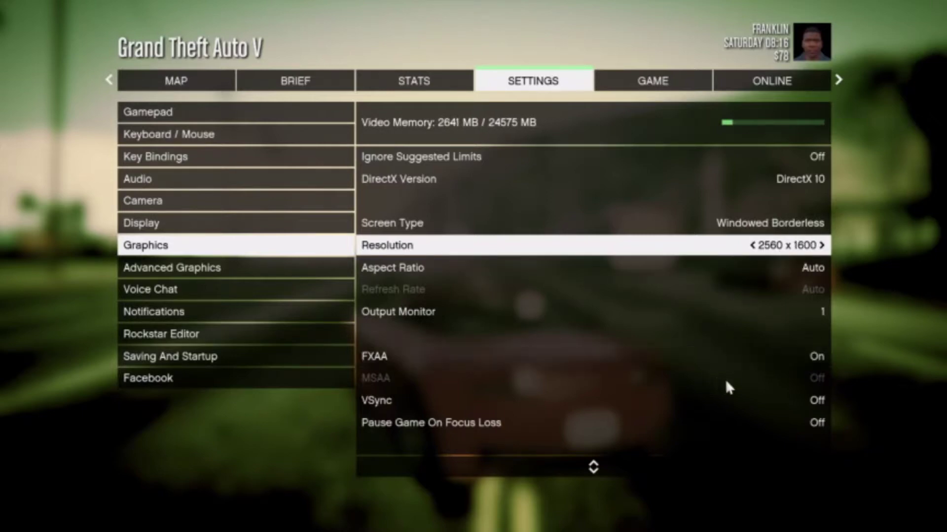
pyautogui.scroll(-2, 611, 419)
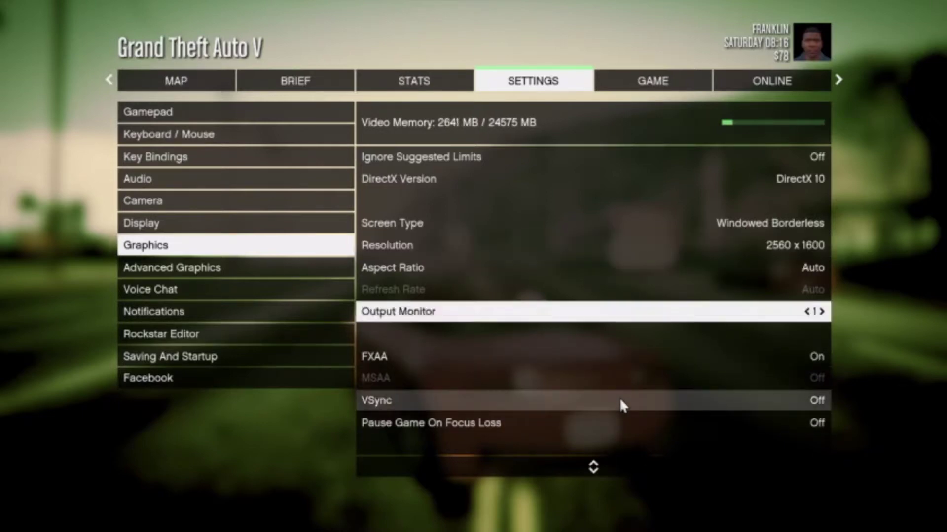
pyautogui.scroll(-17, 620, 404)
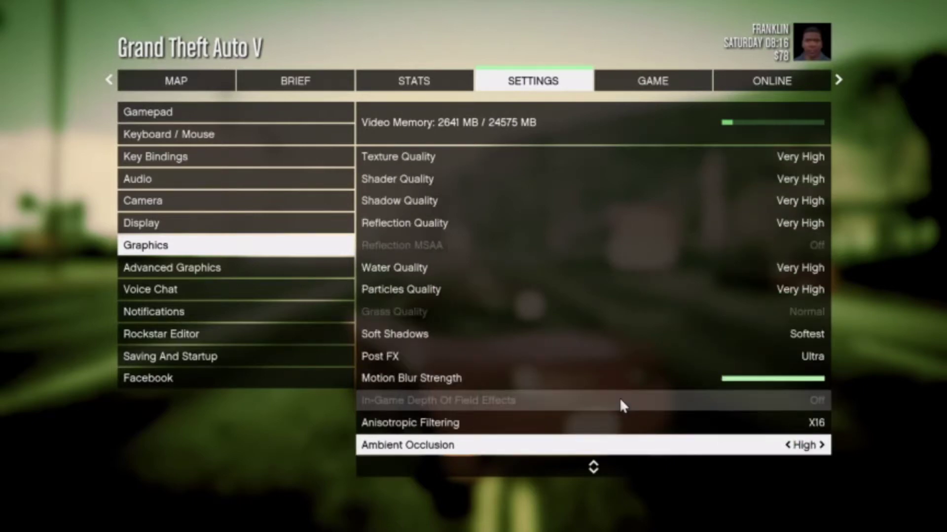
pyautogui.scroll(-1, 620, 402)
pyautogui.scroll(4, 620, 401)
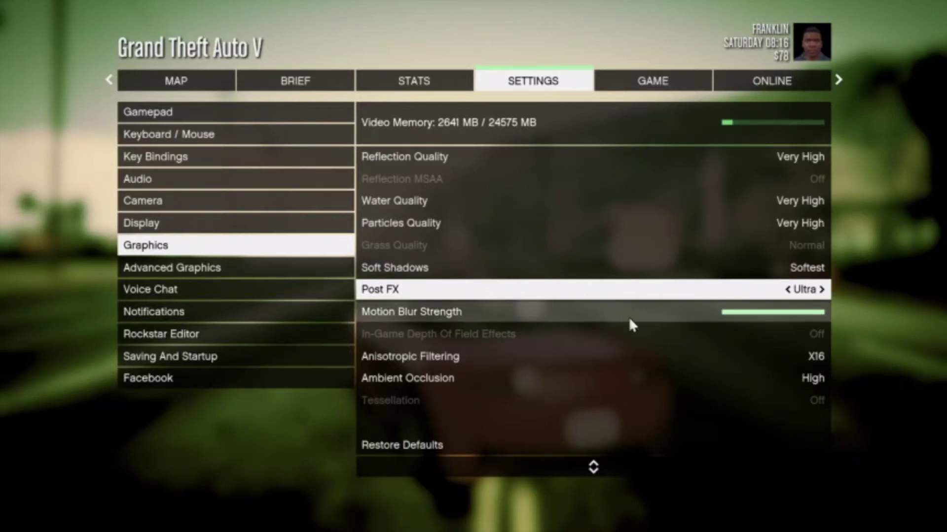
pyautogui.scroll(18, 554, 419)
pyautogui.scroll(-7, 554, 419)
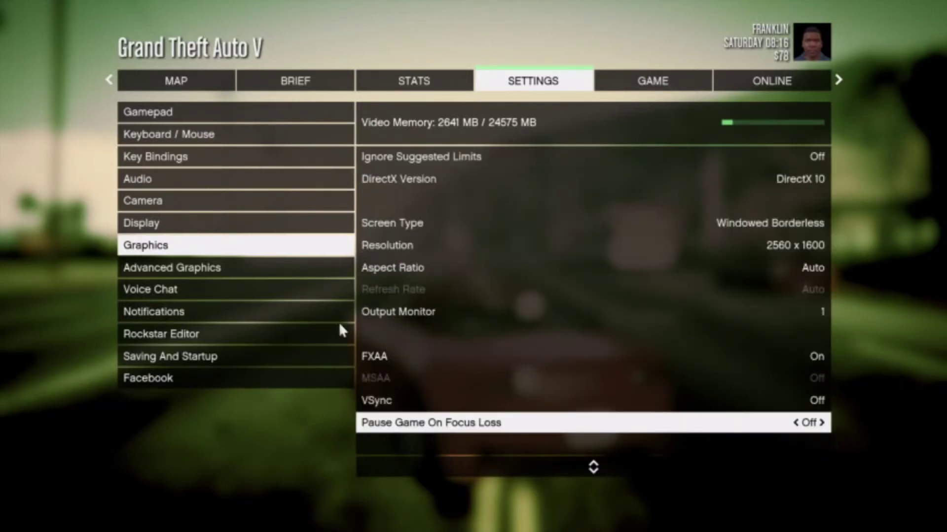
pyautogui.click(289, 277)
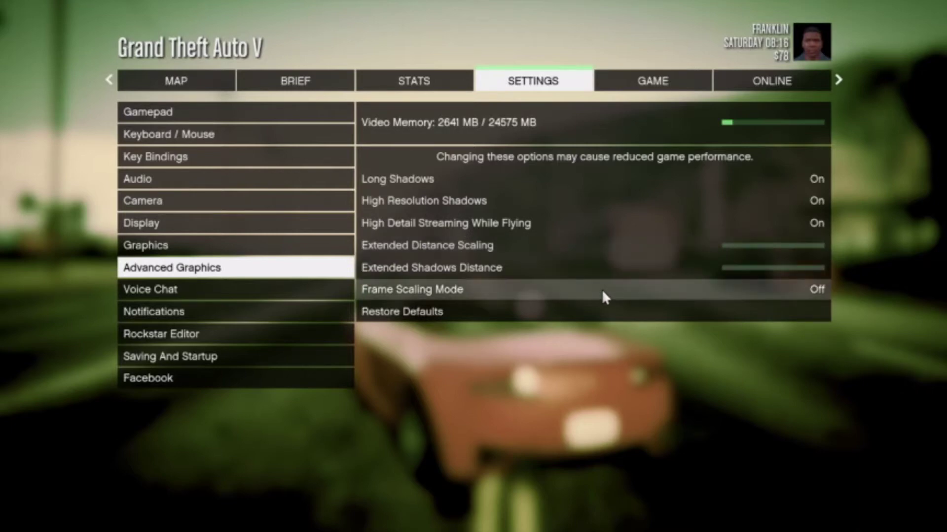
# - Resume the game, spin the convertible left, and drive under the bridge past traffic
pyautogui.press('Escape')
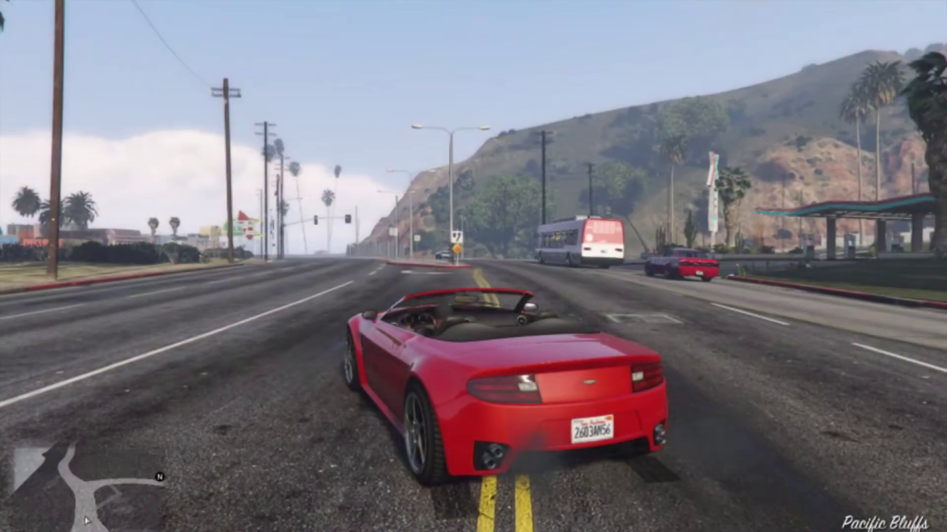
pyautogui.press('a')
pyautogui.press('space')
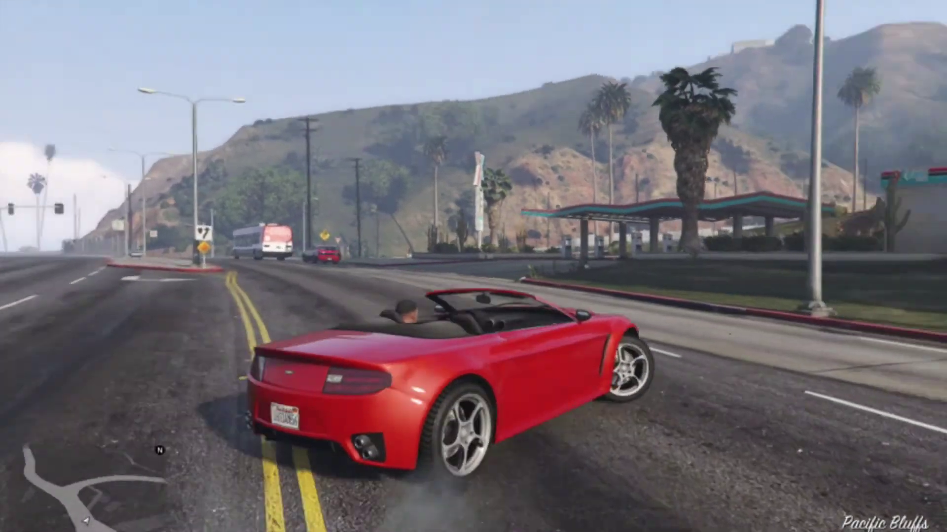
pyautogui.press('w')
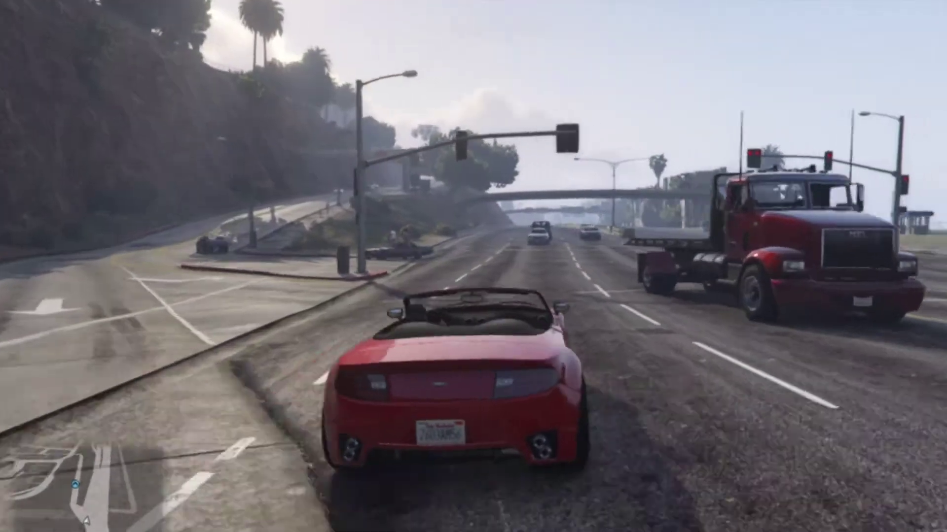
pyautogui.press('a')
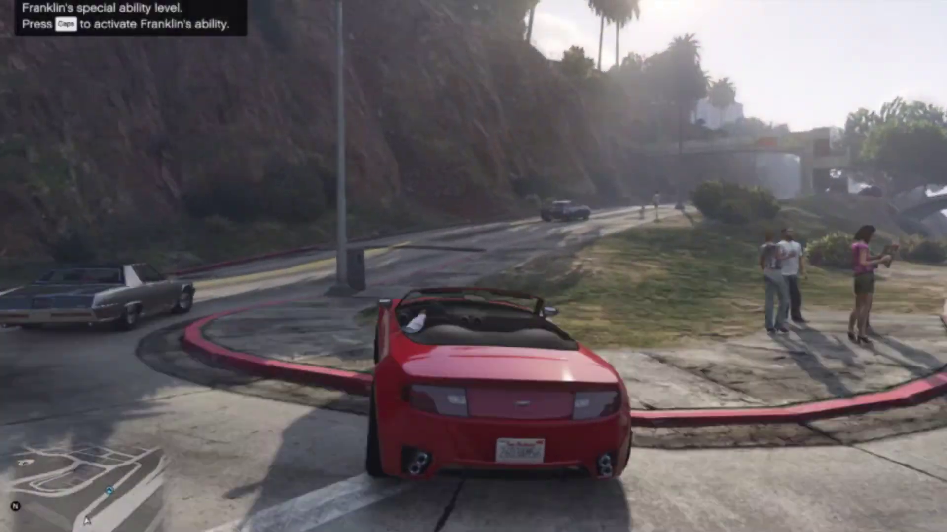
pyautogui.press('a')
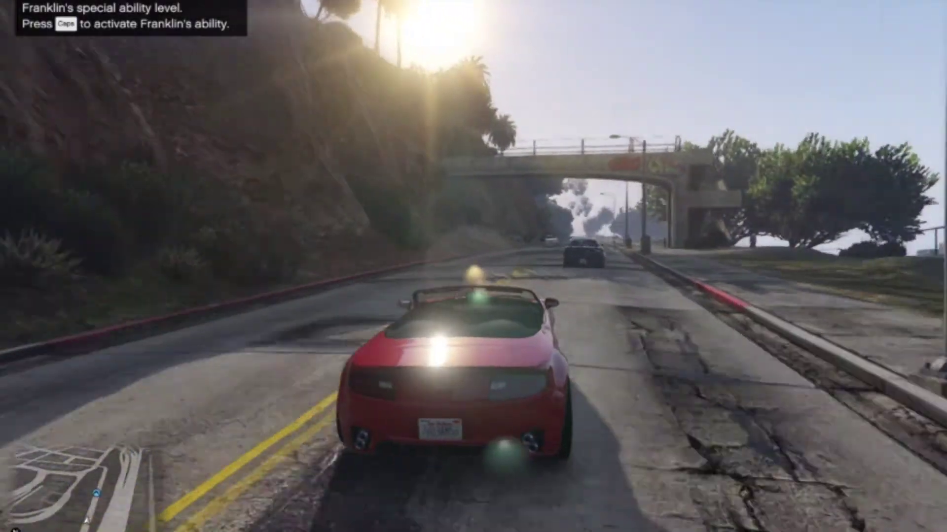
pyautogui.press('w')
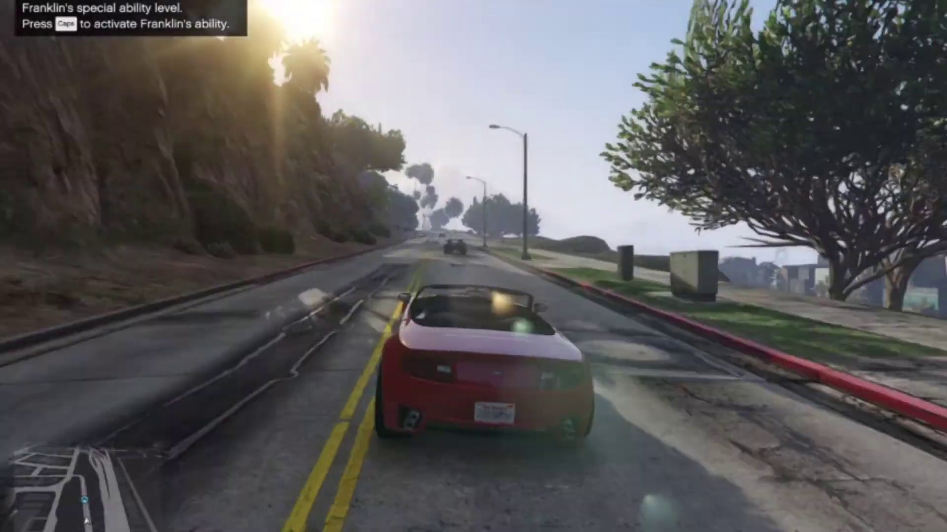
# - Drive uphill and turn left through the intersection into Del Perro's streets
pyautogui.press('a')
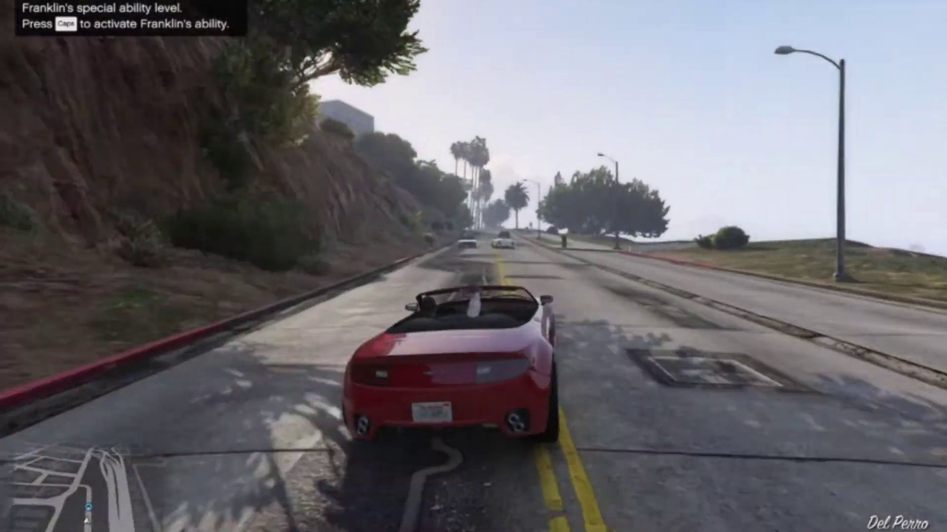
pyautogui.press('d')
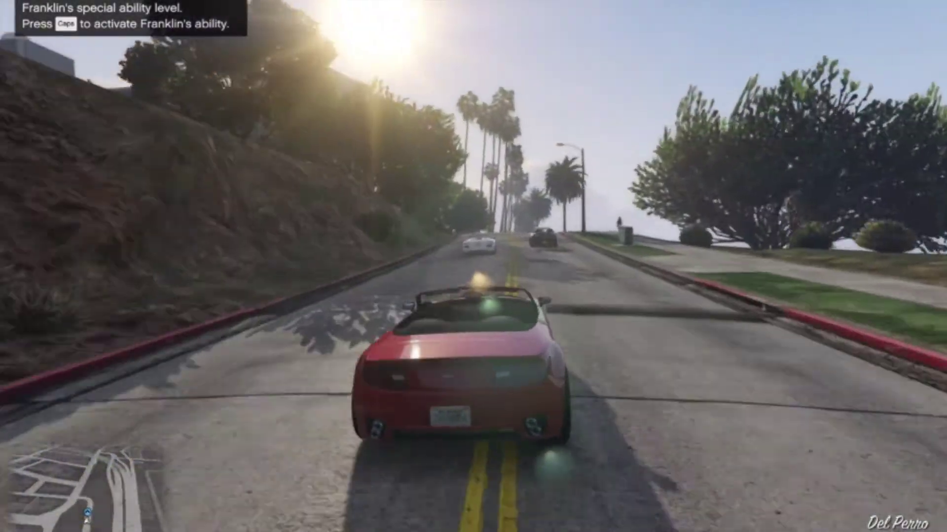
pyautogui.press('w')
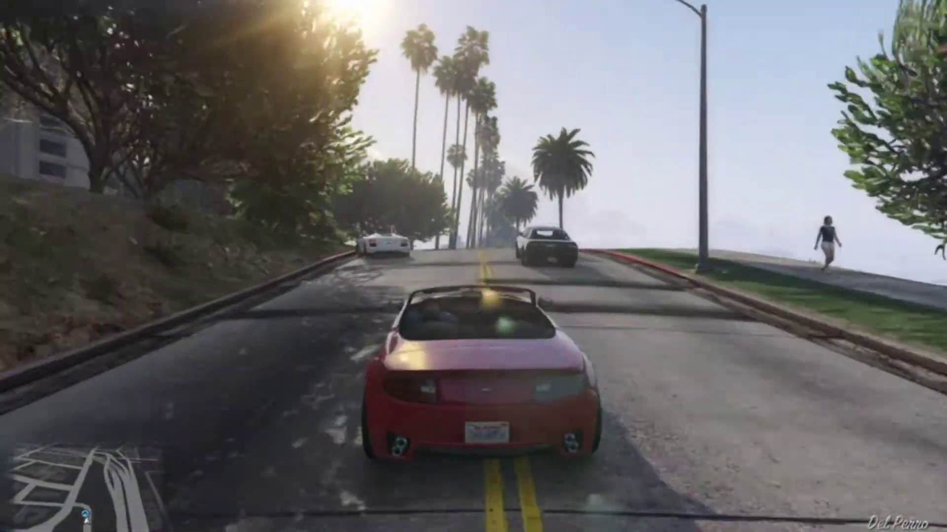
pyautogui.press('a')
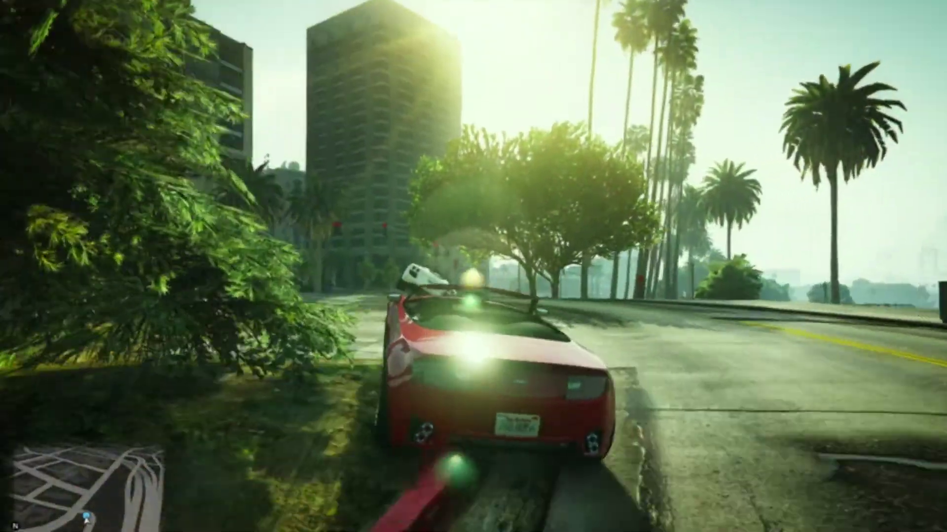
pyautogui.press('a')
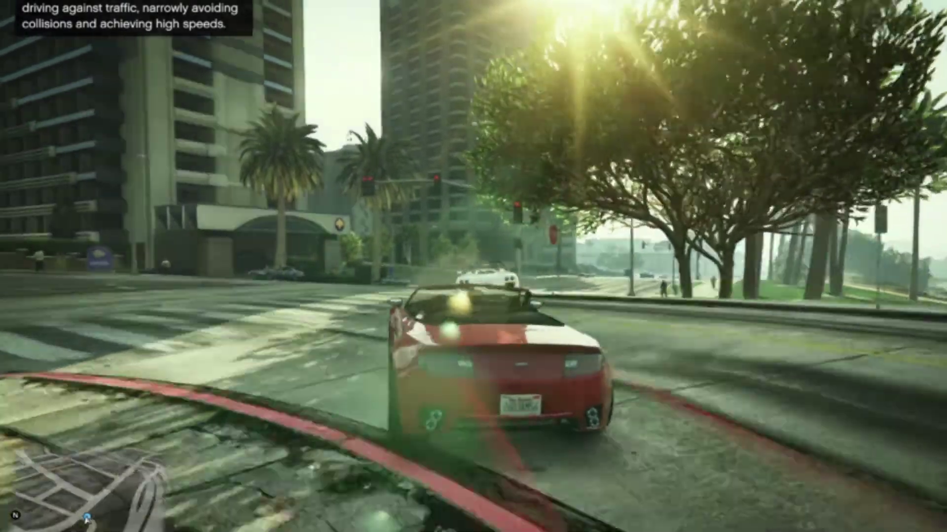
pyautogui.press('d')
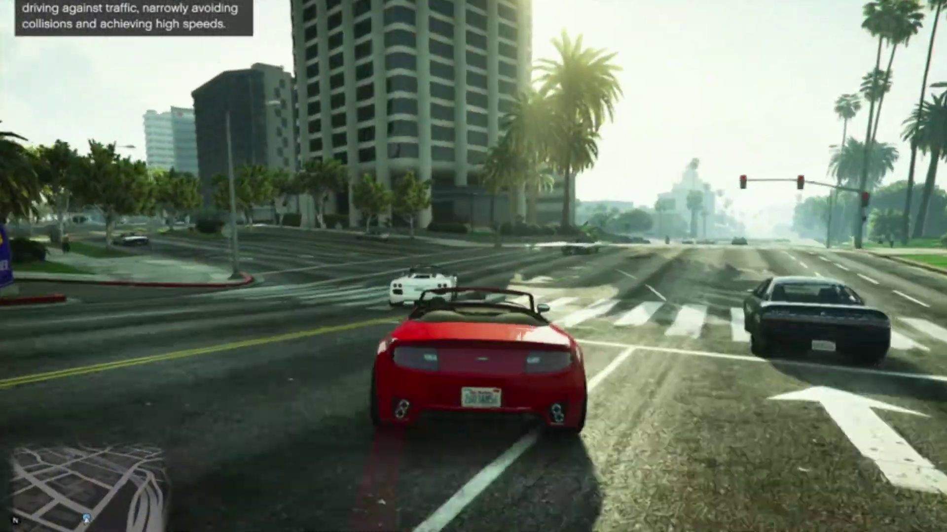
pyautogui.press('a')
pyautogui.press('a')
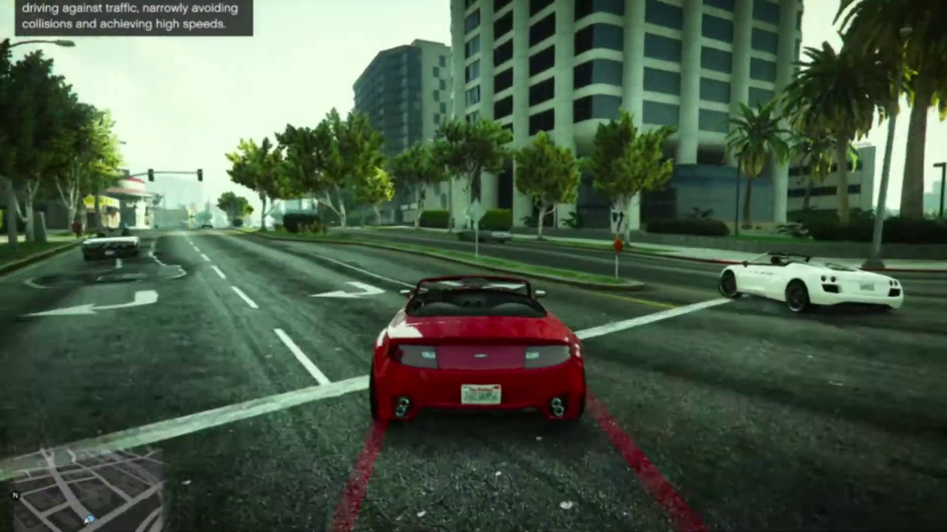
pyautogui.press('d')
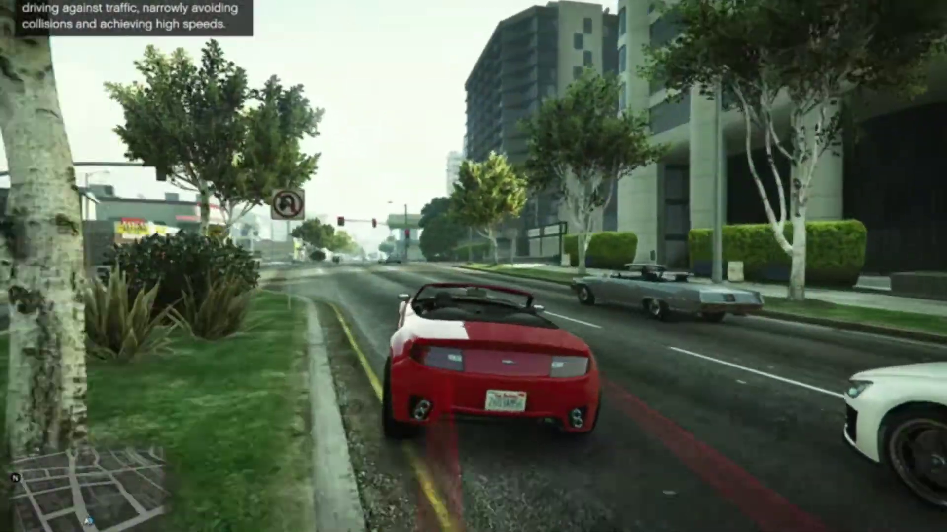